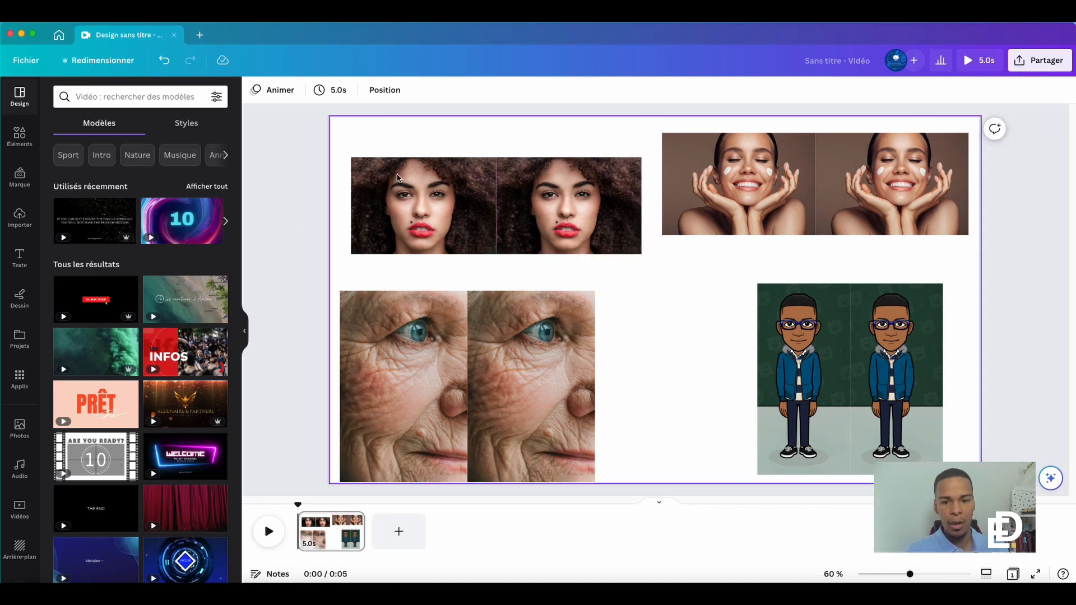
Step: Open the photo editing options for the left copy of the curly-haired portrait and look over its adjustment settings
click(503, 360)
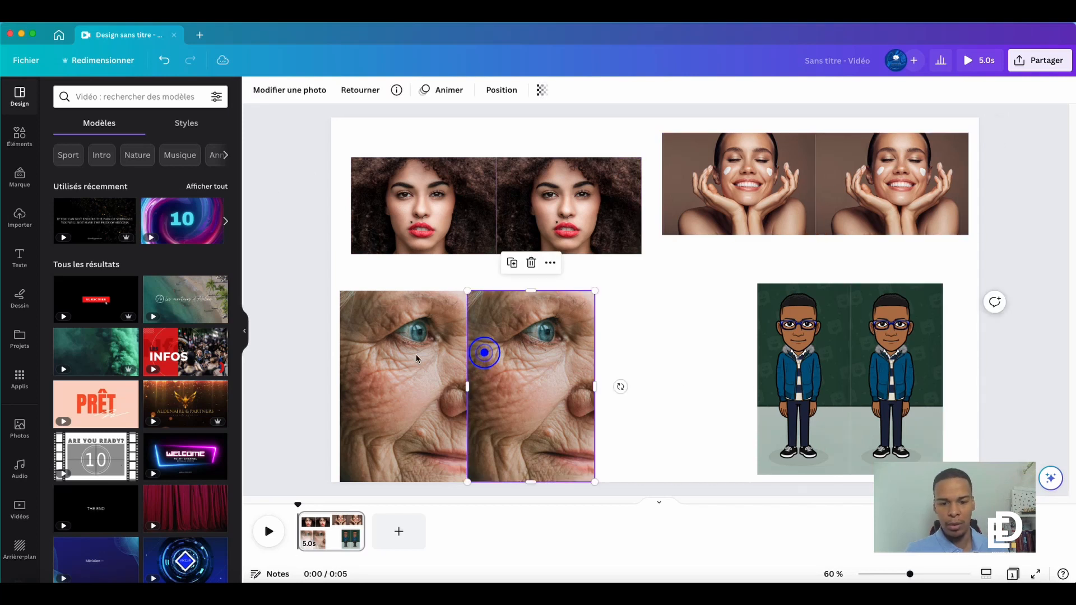
click(412, 355)
click(406, 228)
click(276, 89)
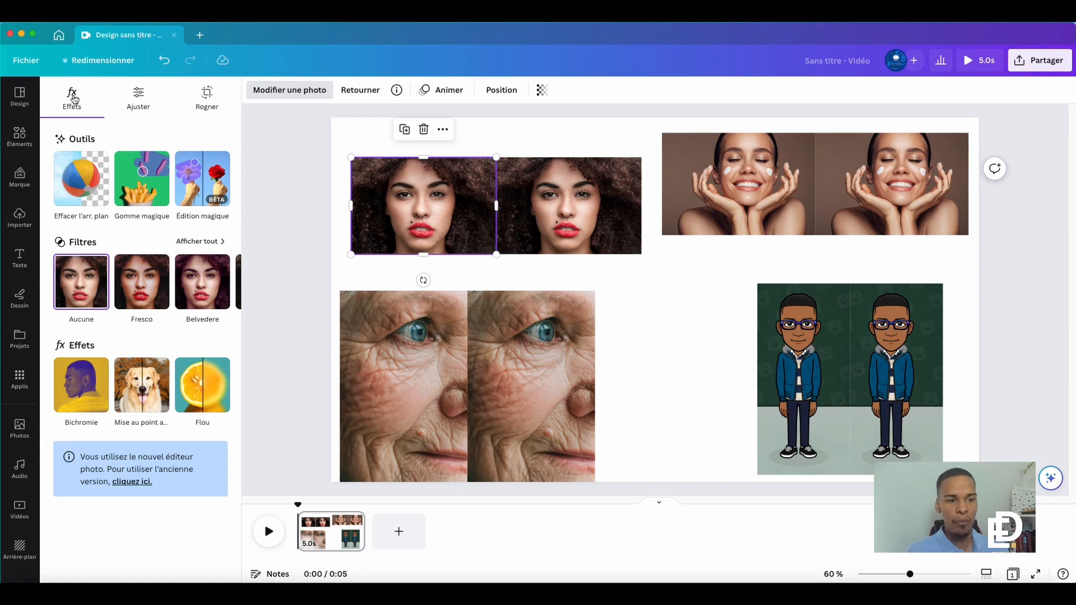
click(137, 94)
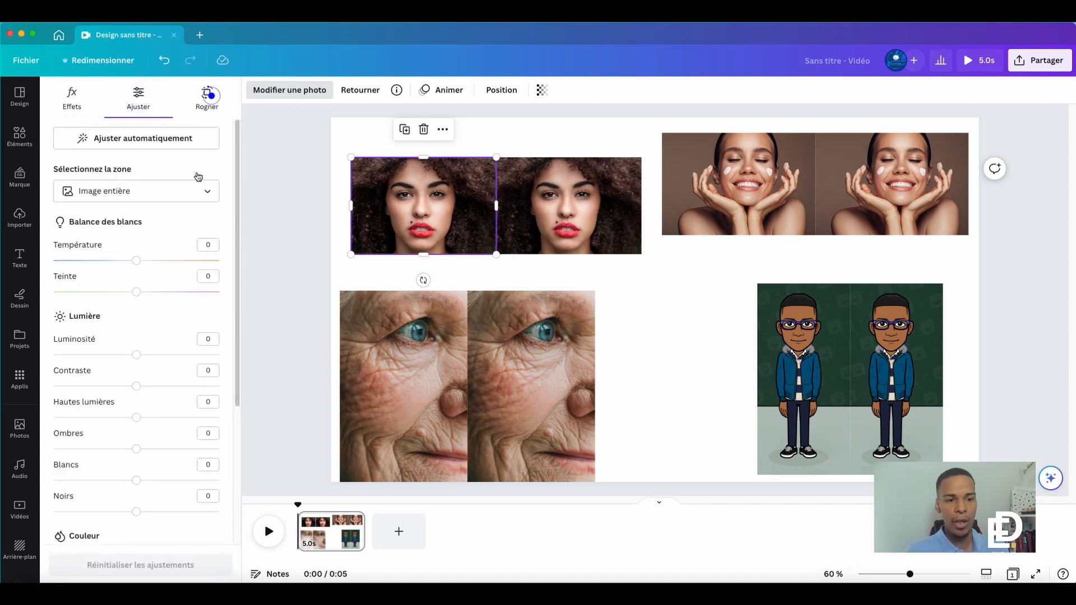
Step: Try preset crop ratios such as 1:1, 16:9, 4:5 and 3:2 on the left copy of the curly-haired portrait
click(207, 95)
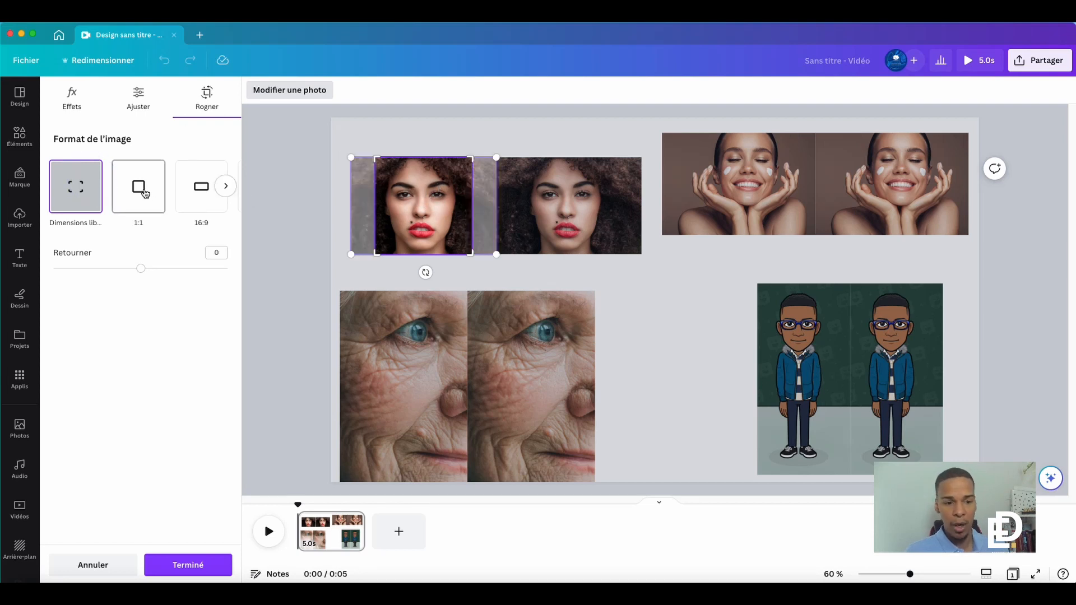
click(144, 212)
click(197, 196)
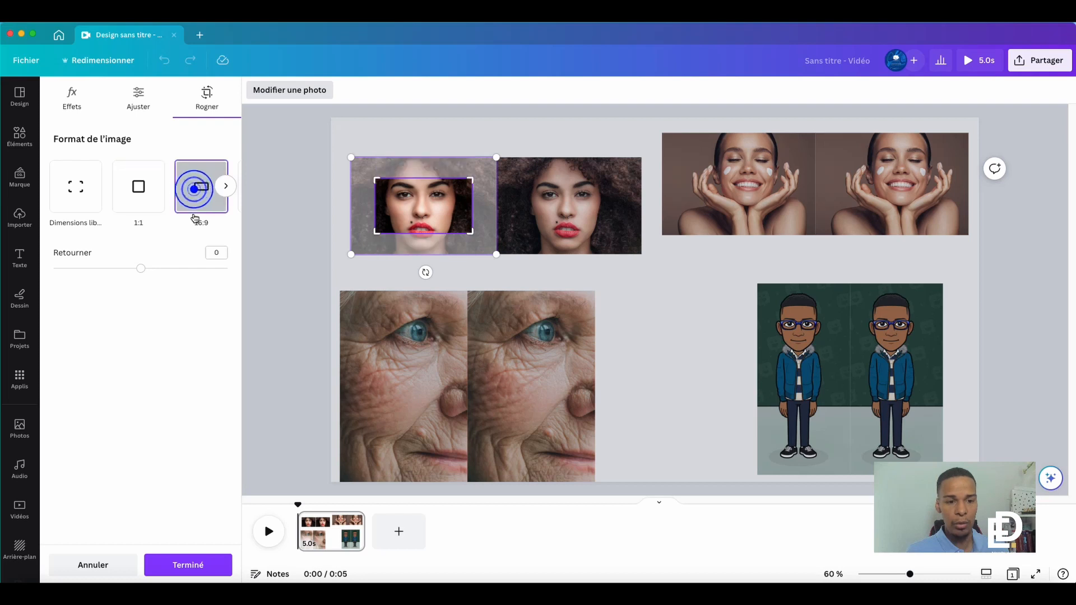
click(227, 188)
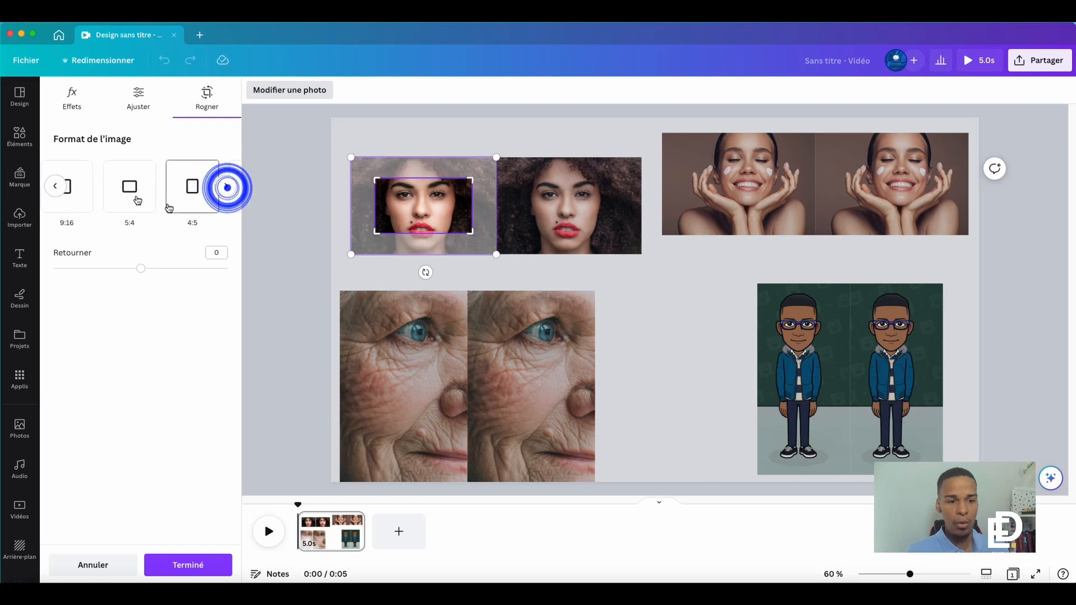
click(72, 199)
click(129, 191)
click(192, 191)
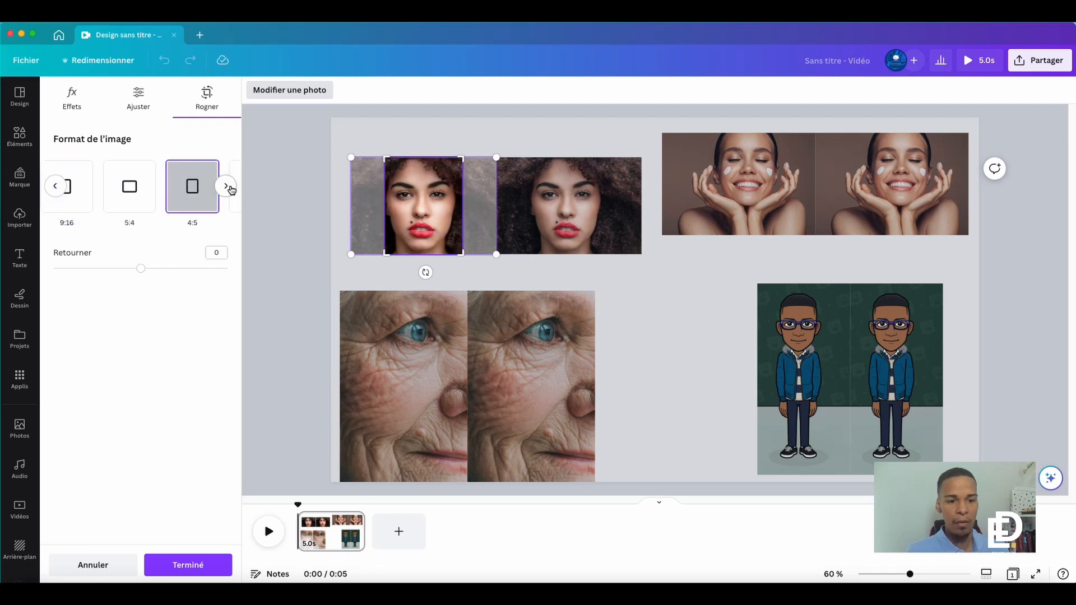
click(227, 188)
click(129, 188)
click(192, 188)
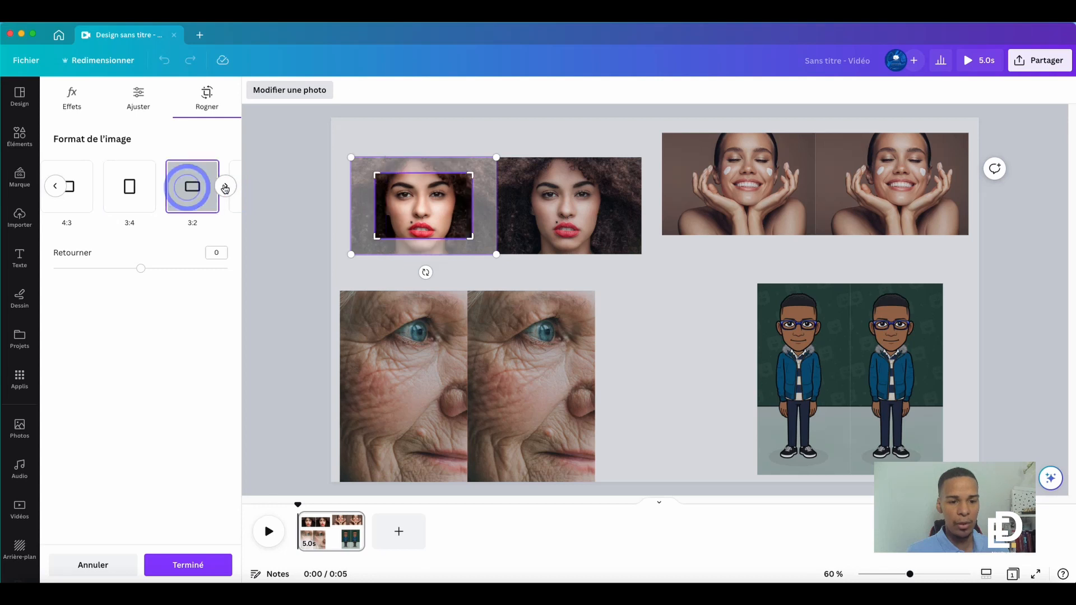
click(226, 187)
click(199, 193)
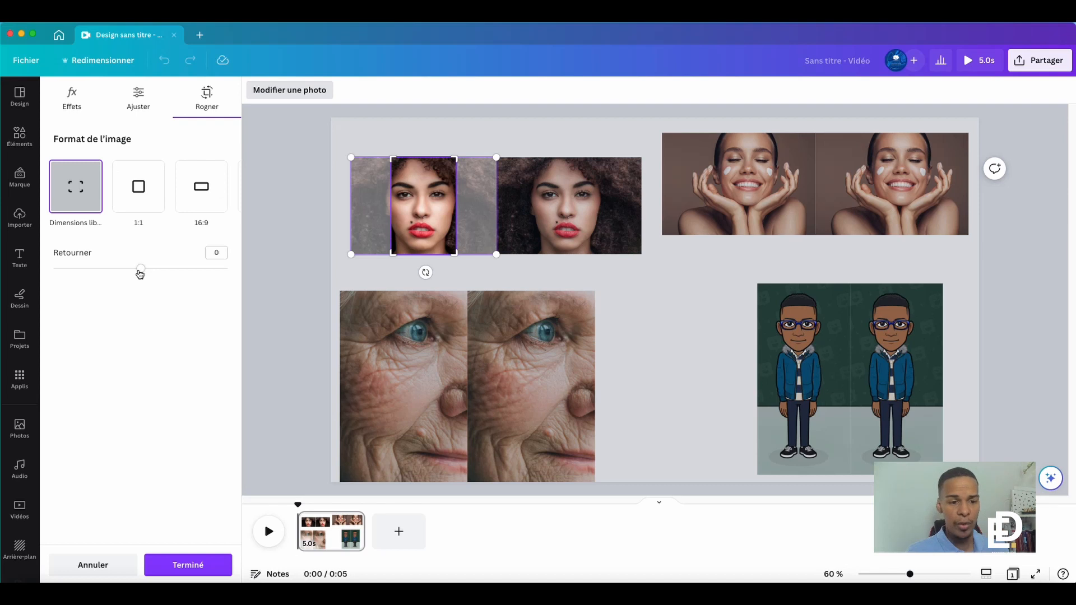
Step: Test the straightening control within the portrait's crop, apply the crop and undo it
drag(140, 273, 168, 330)
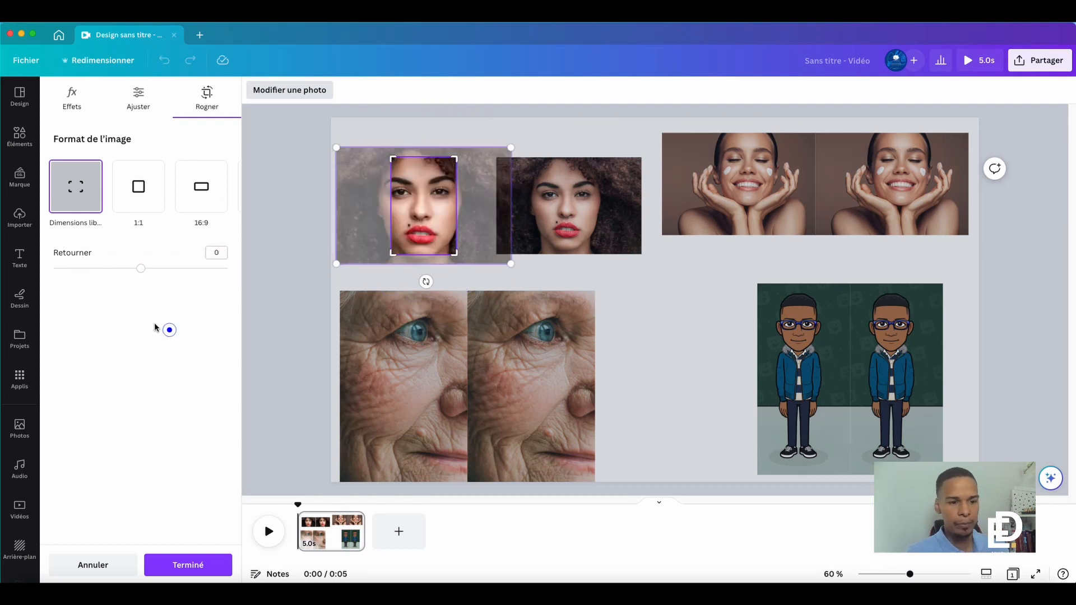
click(138, 97)
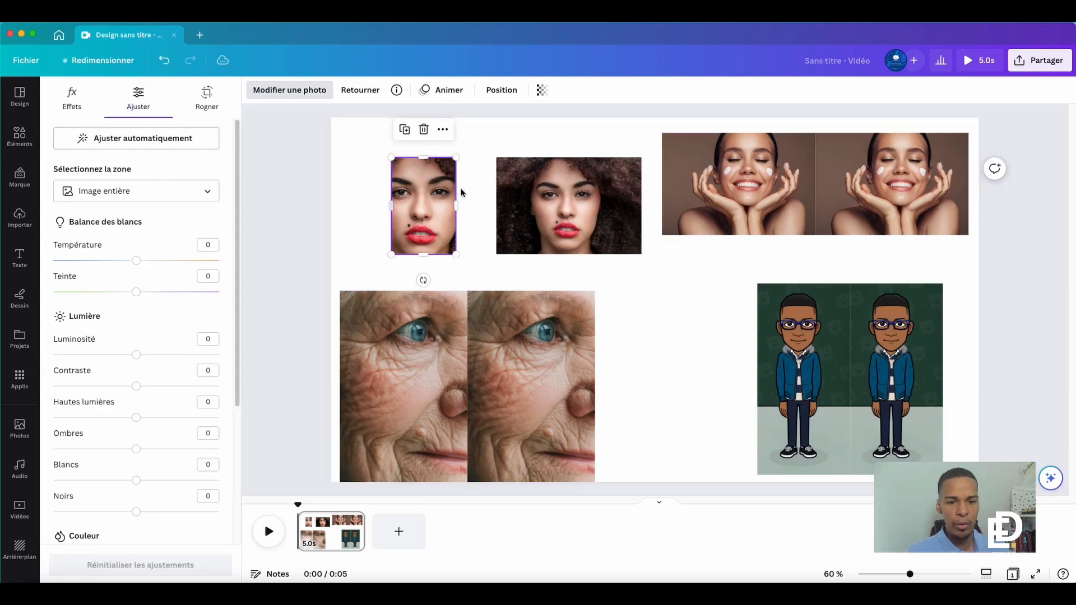
key(super+z)
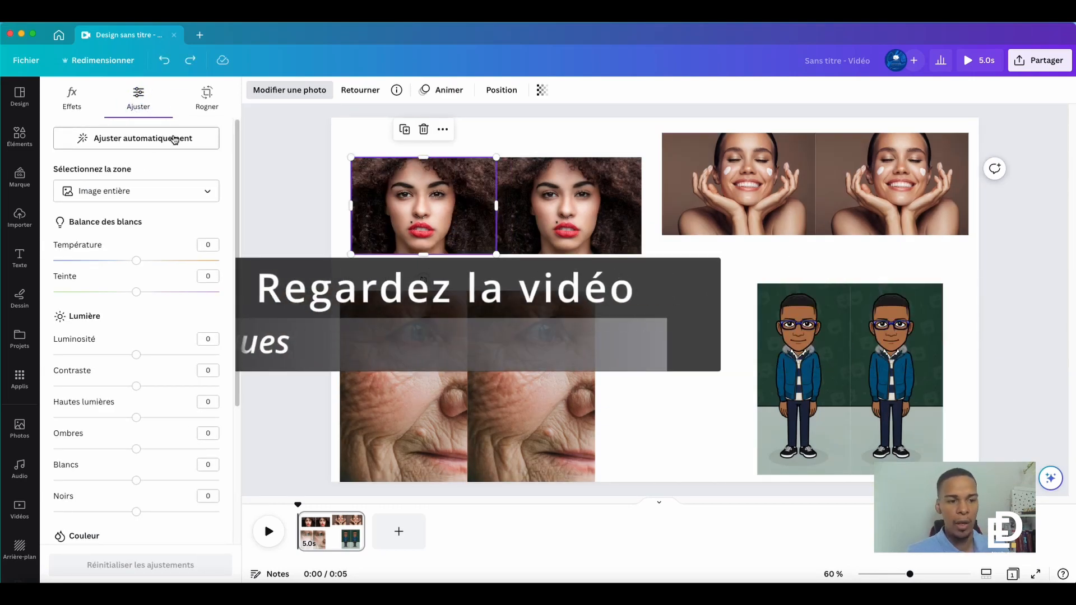
Step: Apply automatic adjustment to the left copy of the curly-haired portrait
click(168, 138)
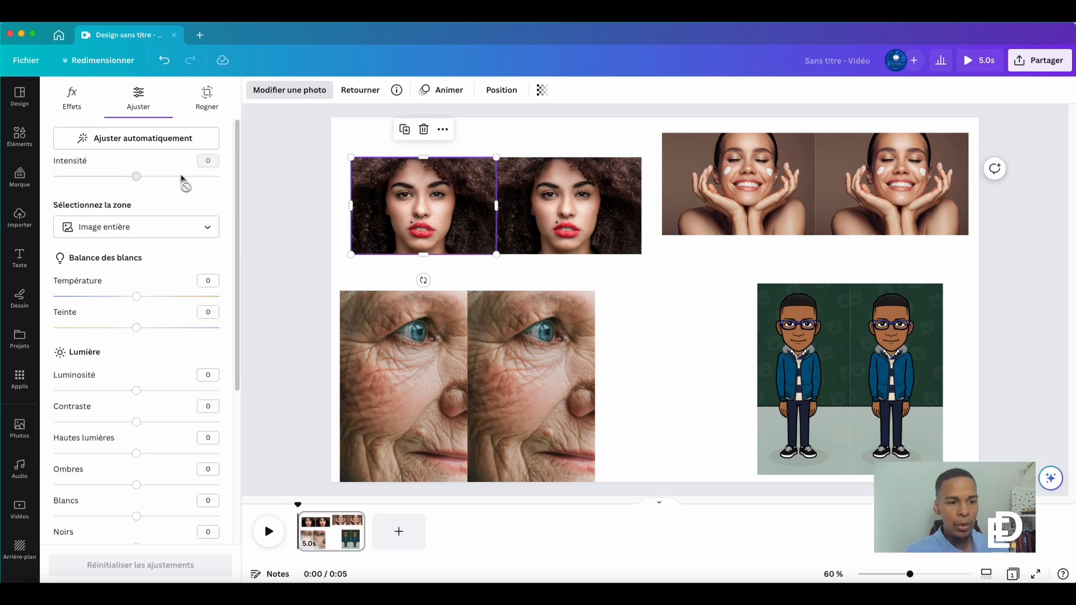
click(76, 99)
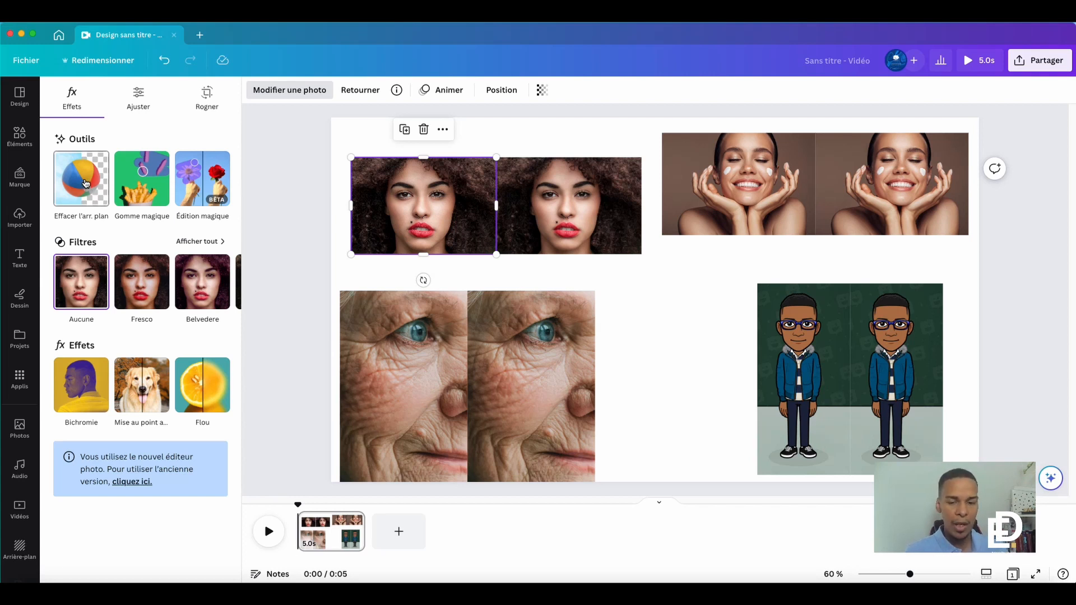
Step: Erase the mole above the lip in the left copy of the curly-haired portrait with the Magic Eraser
click(143, 188)
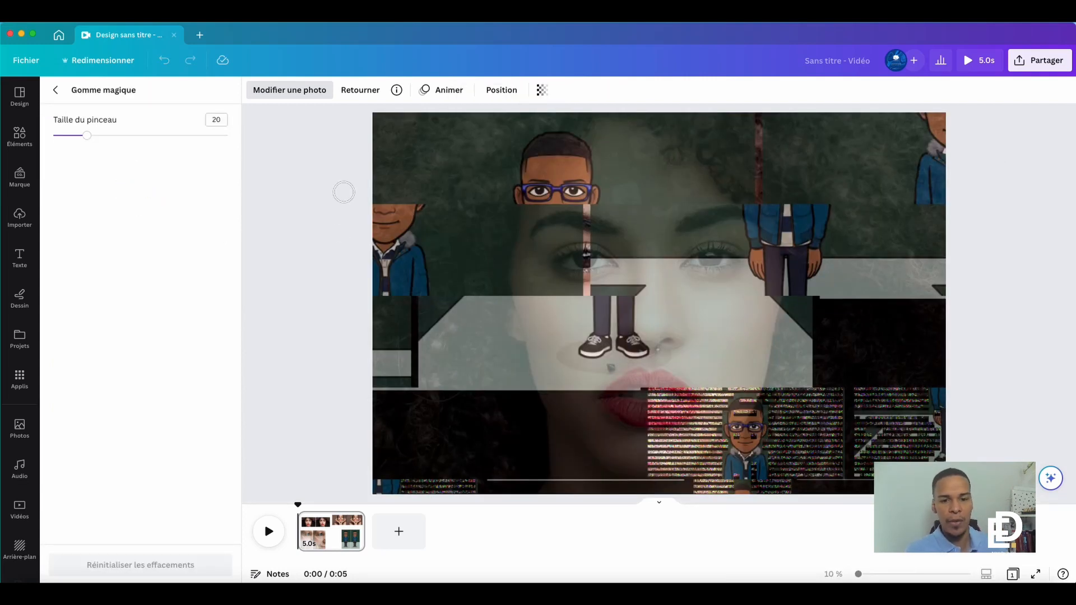
click(56, 90)
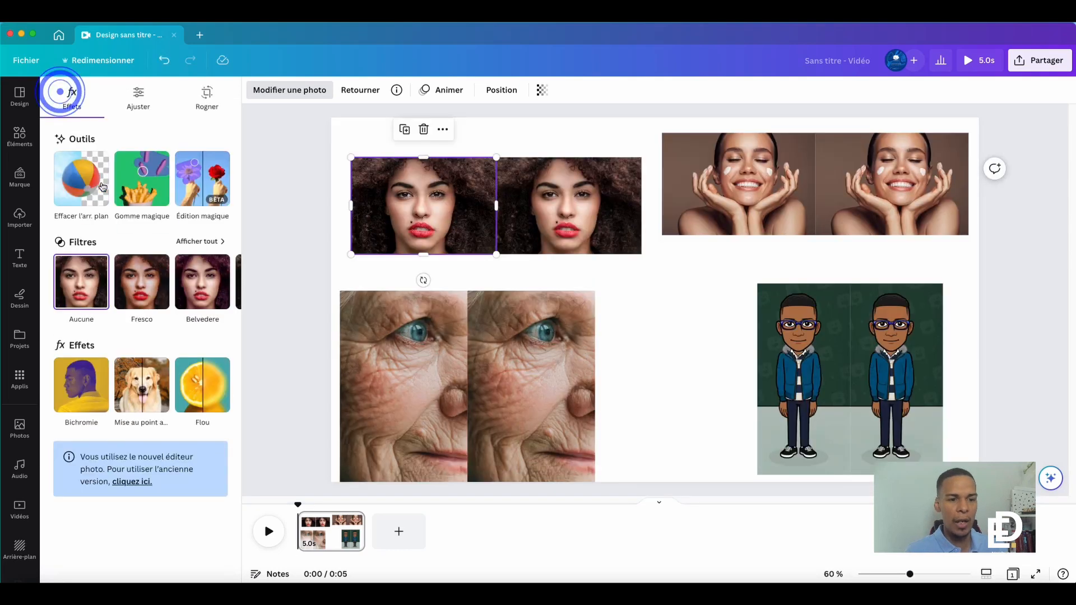
click(142, 179)
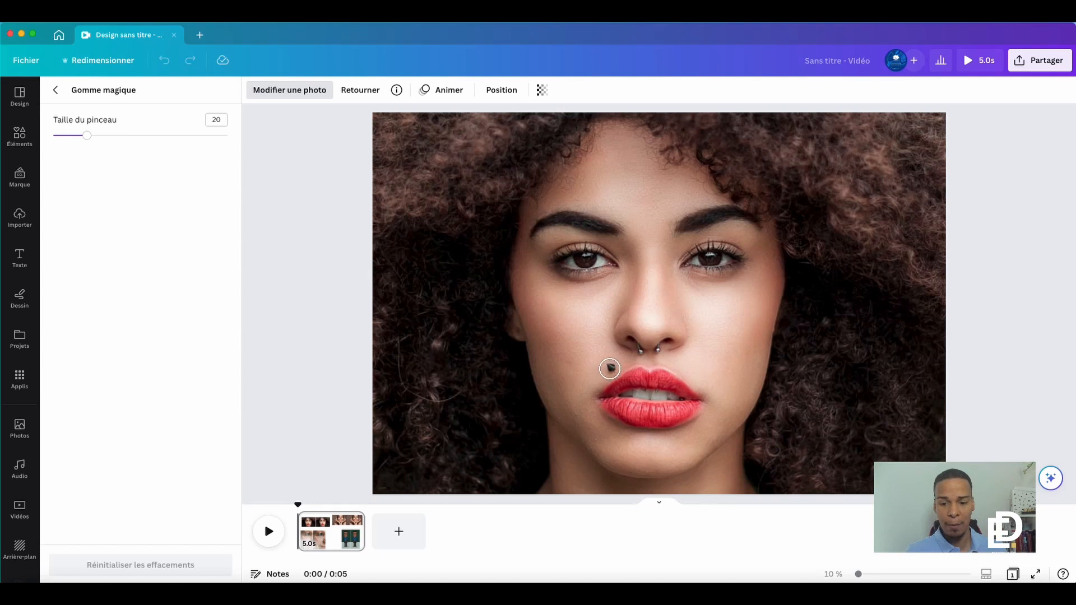
click(612, 368)
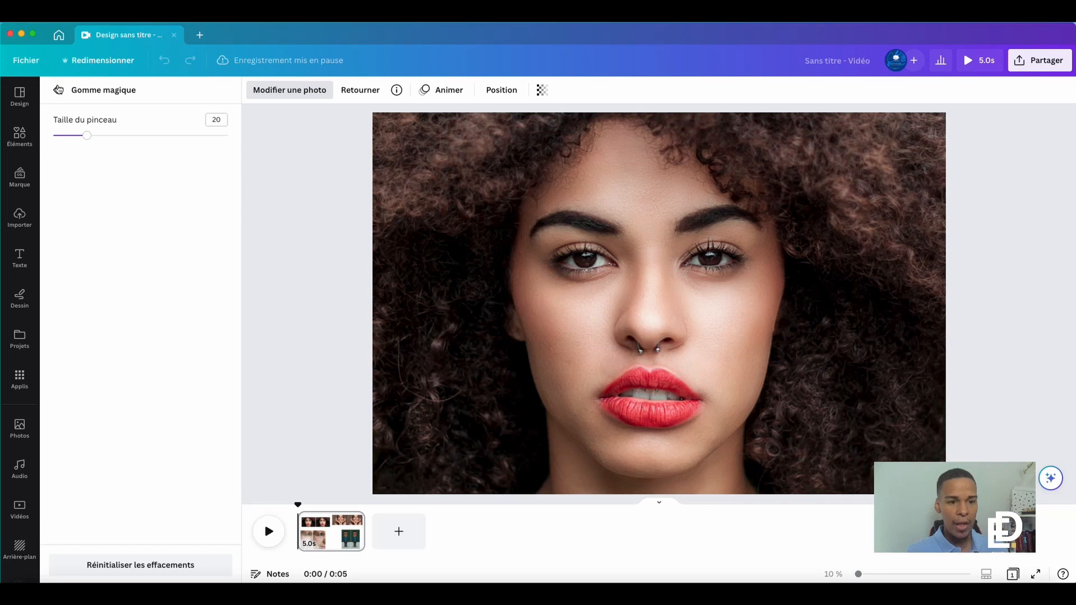
click(55, 90)
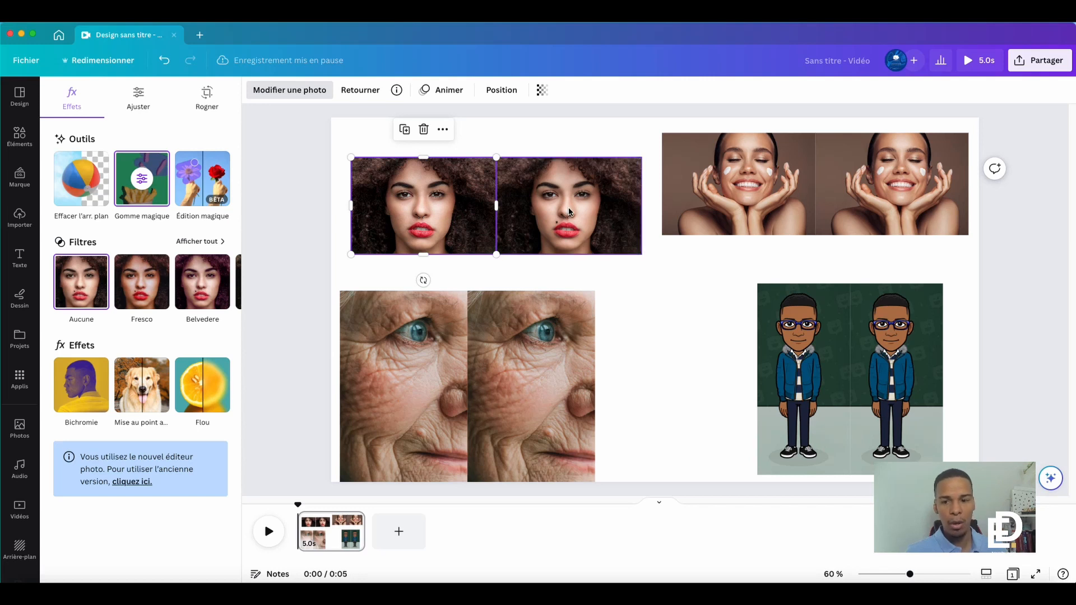
Step: Erase the cream spots from both cheeks in the left copy of the smiling woman's photo with the Magic Eraser
click(733, 193)
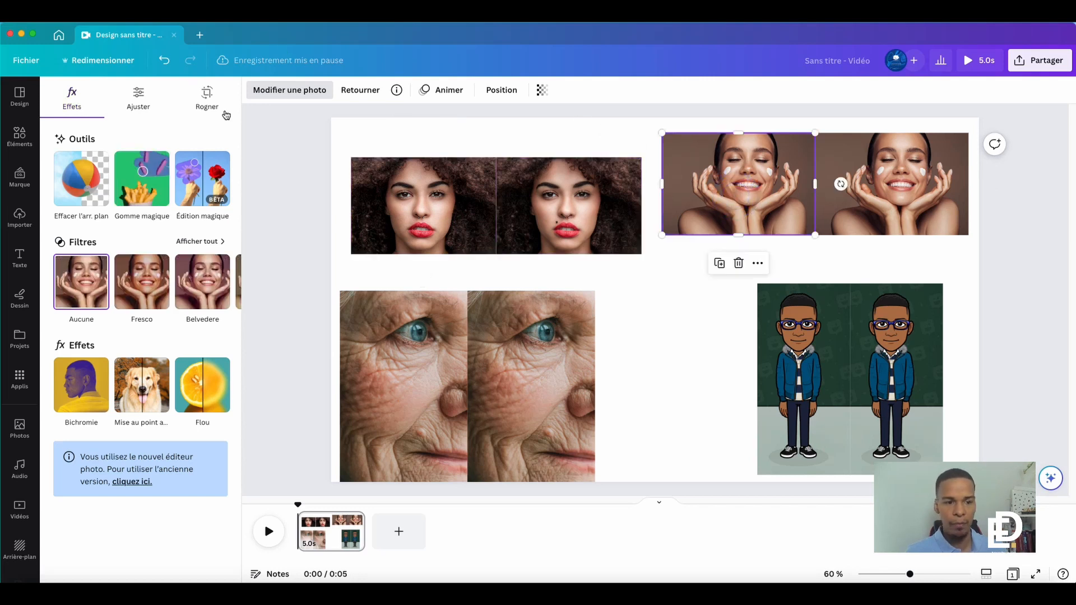
click(144, 178)
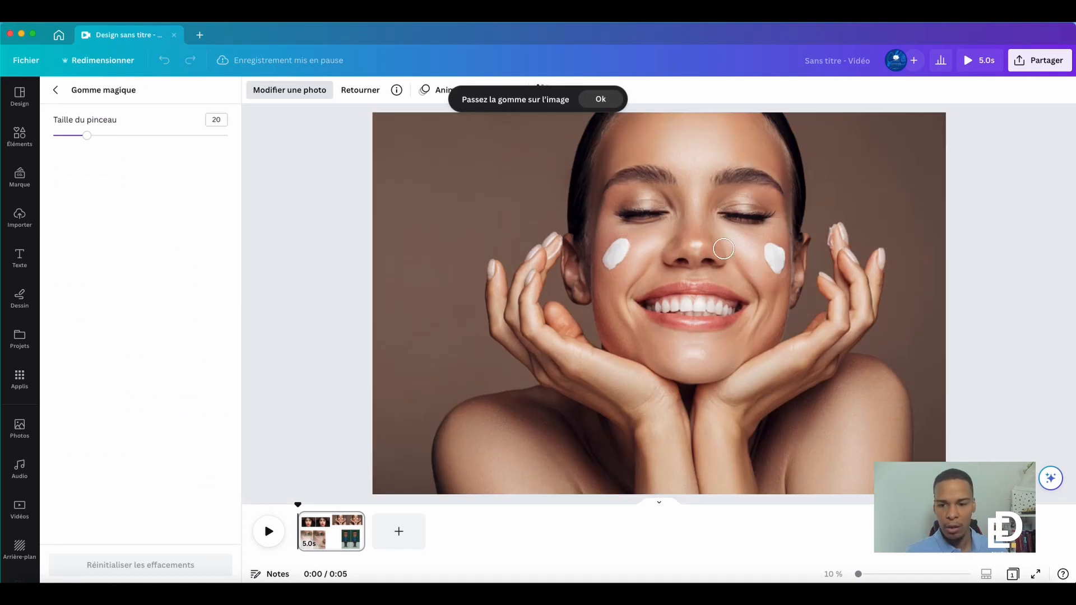
mouse_move(767, 245)
mouse_down()
mouse_move(778, 269)
mouse_move(764, 256)
mouse_up()
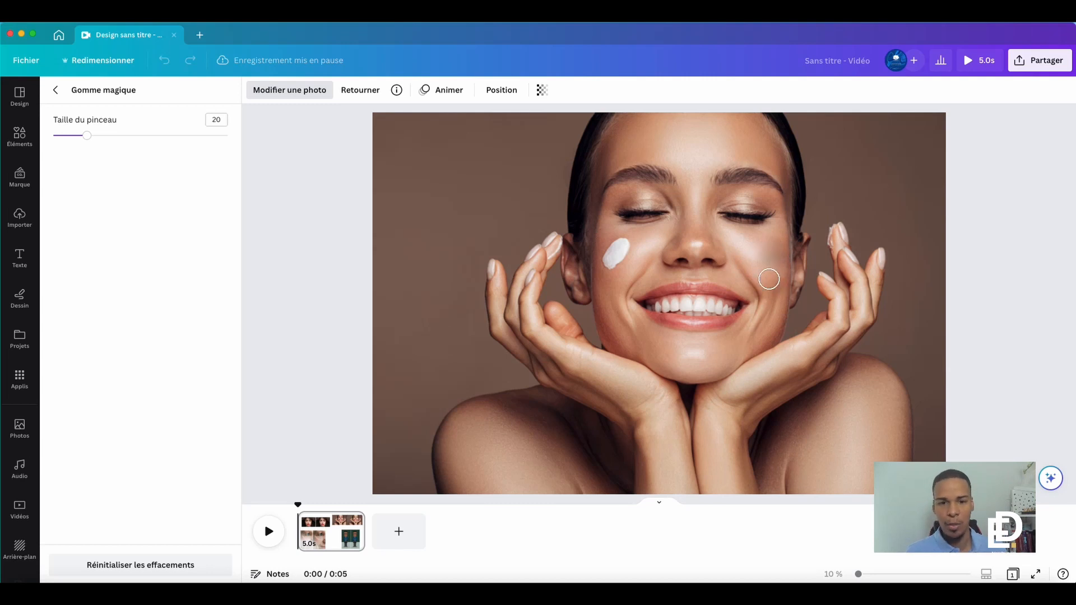
mouse_move(625, 240)
mouse_down()
mouse_move(608, 255)
mouse_move(623, 249)
mouse_up()
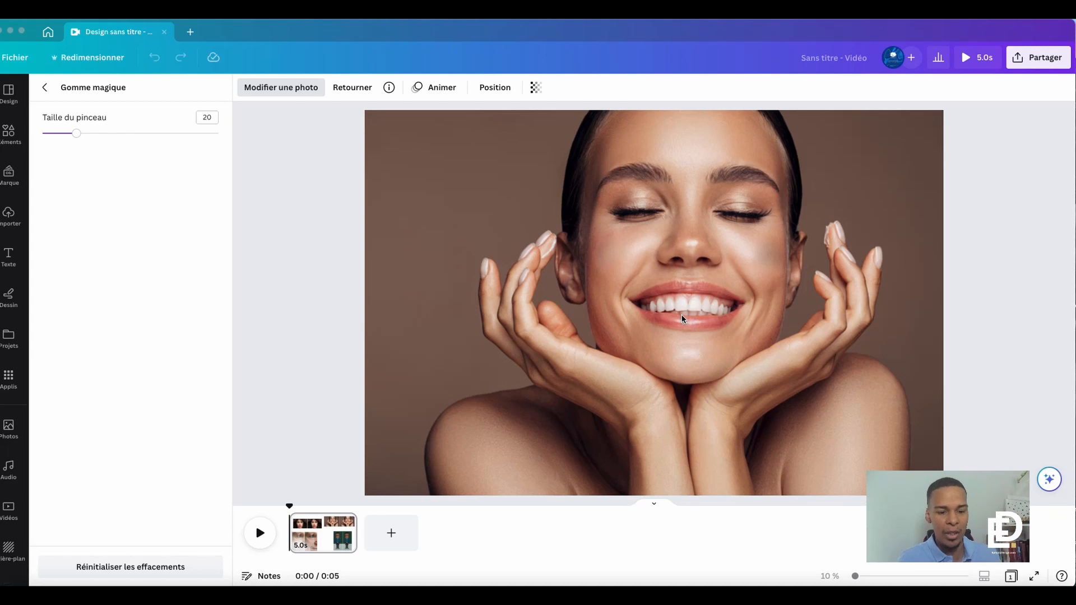
click(45, 89)
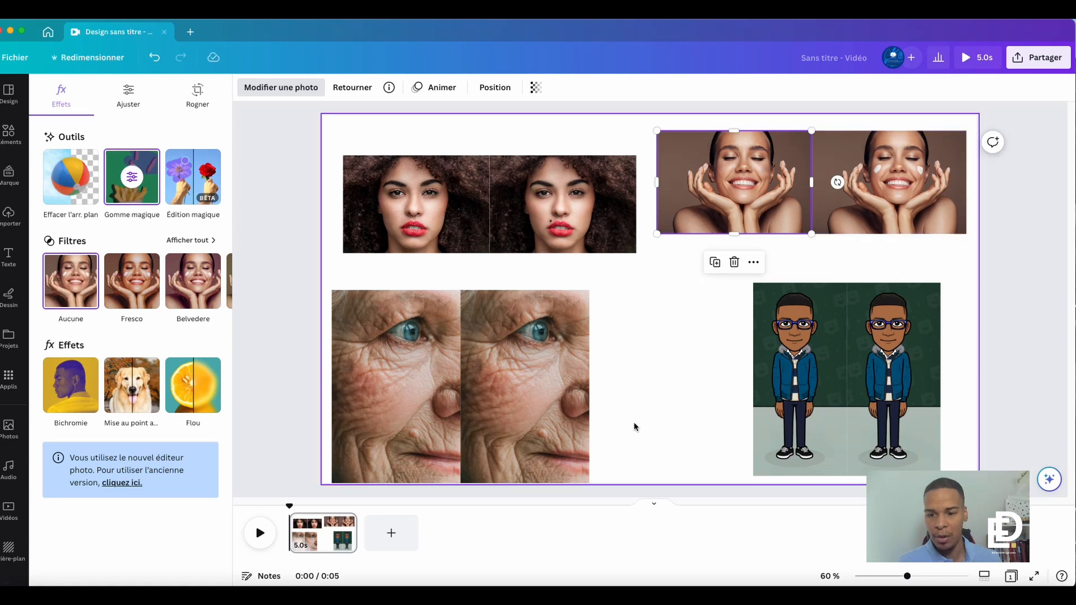
Step: Erase wrinkles under and beside the eye and on the lower cheek in the left copy of the elderly face photo with the Magic Eraser
click(442, 332)
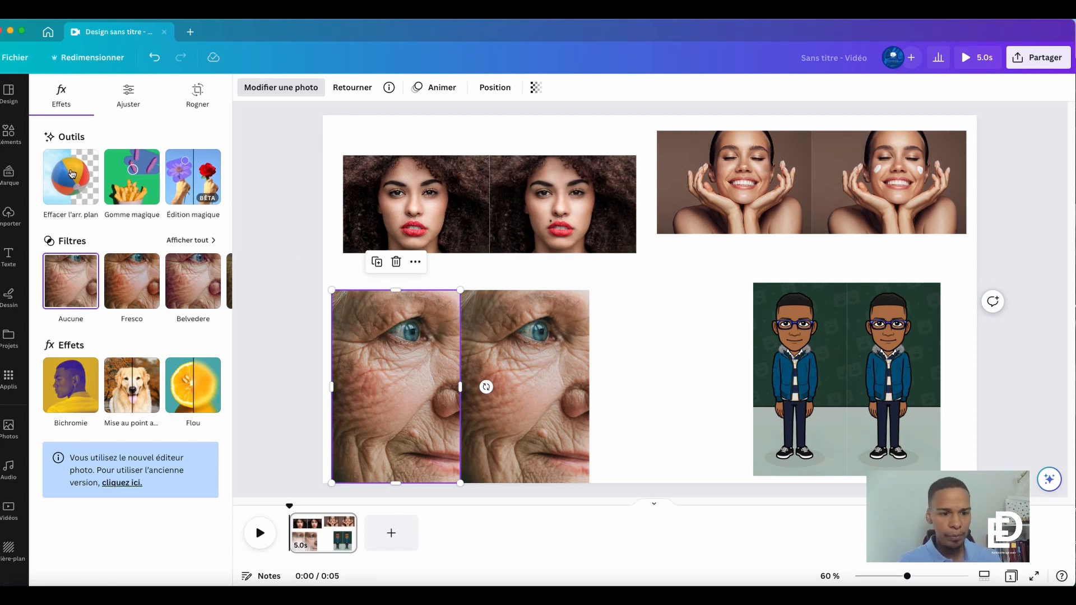
click(133, 181)
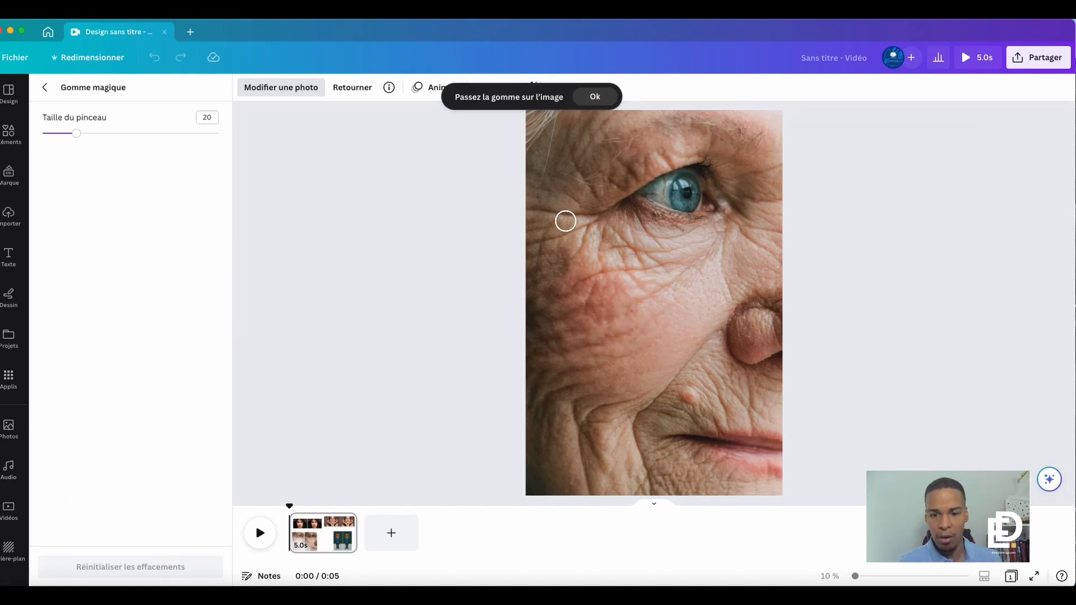
drag(693, 265, 577, 277)
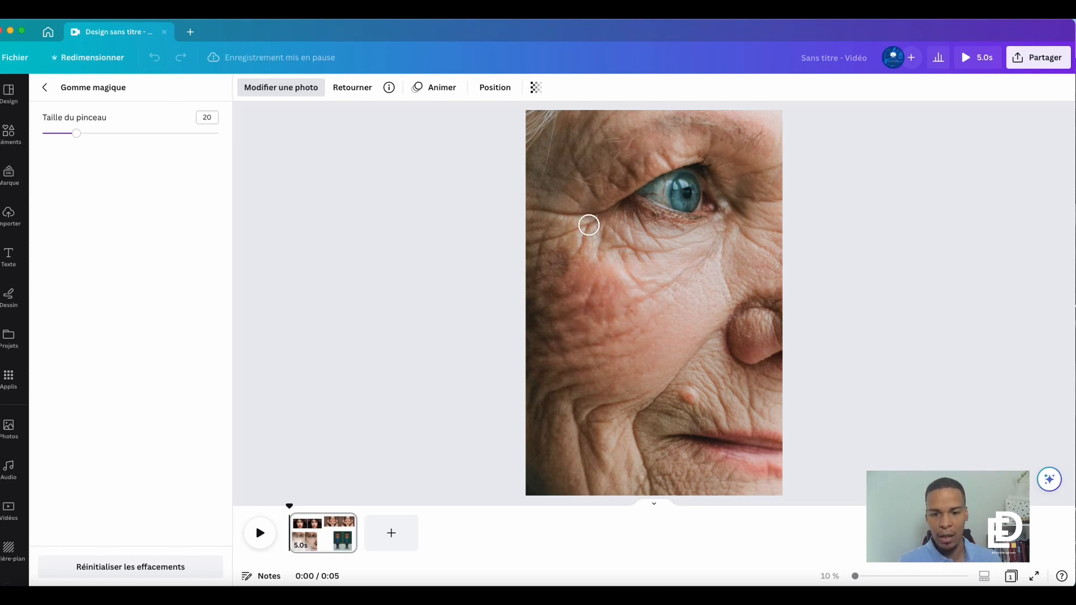
mouse_move(594, 218)
mouse_down()
mouse_move(529, 212)
mouse_move(587, 221)
mouse_move(505, 257)
mouse_up()
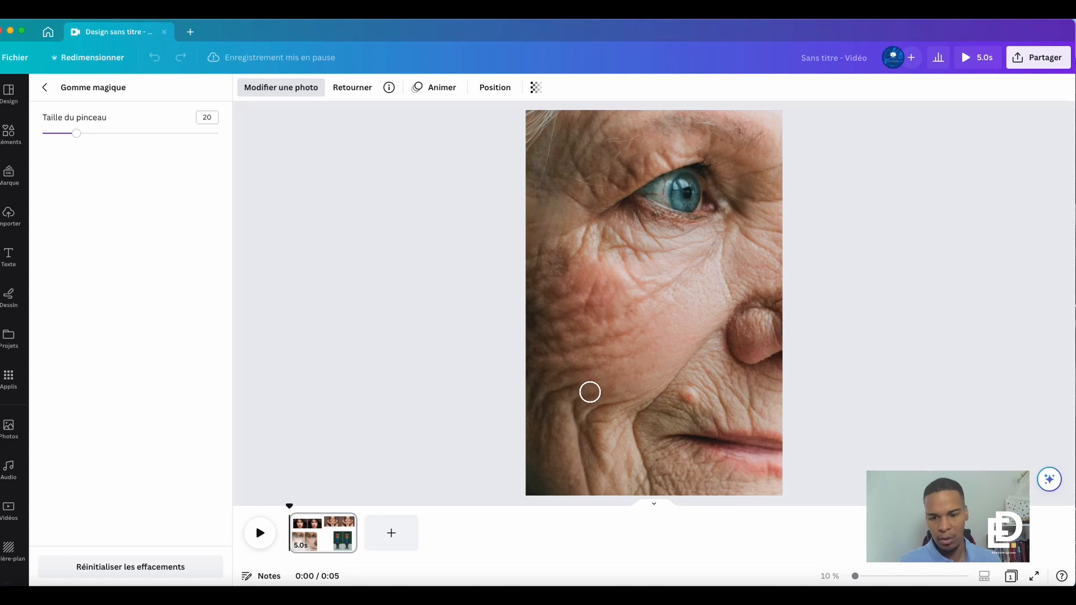
mouse_move(593, 396)
mouse_down()
mouse_move(576, 416)
mouse_move(582, 487)
mouse_up()
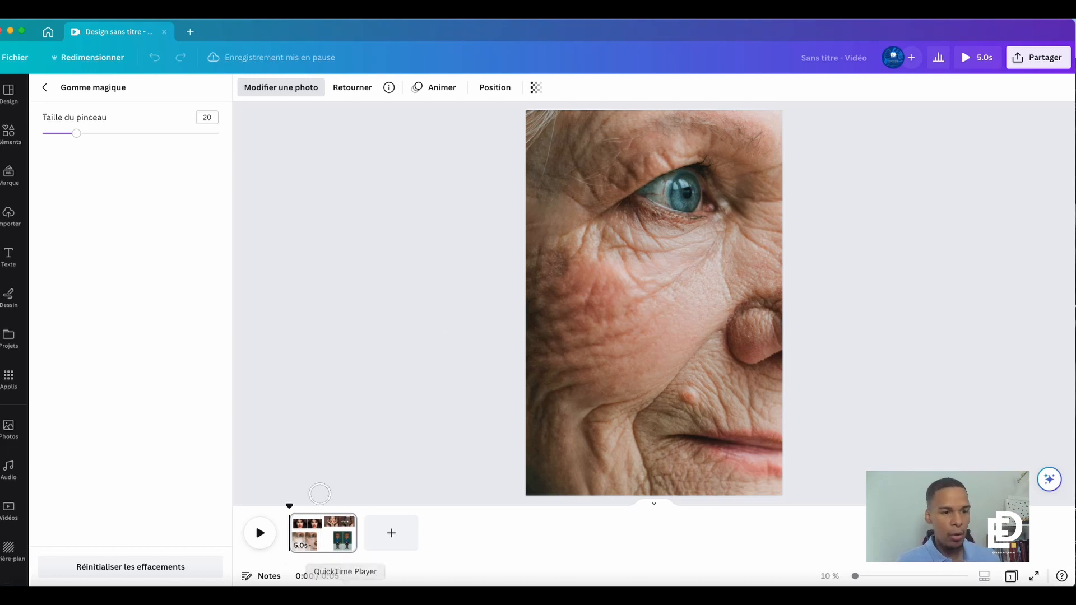
click(44, 88)
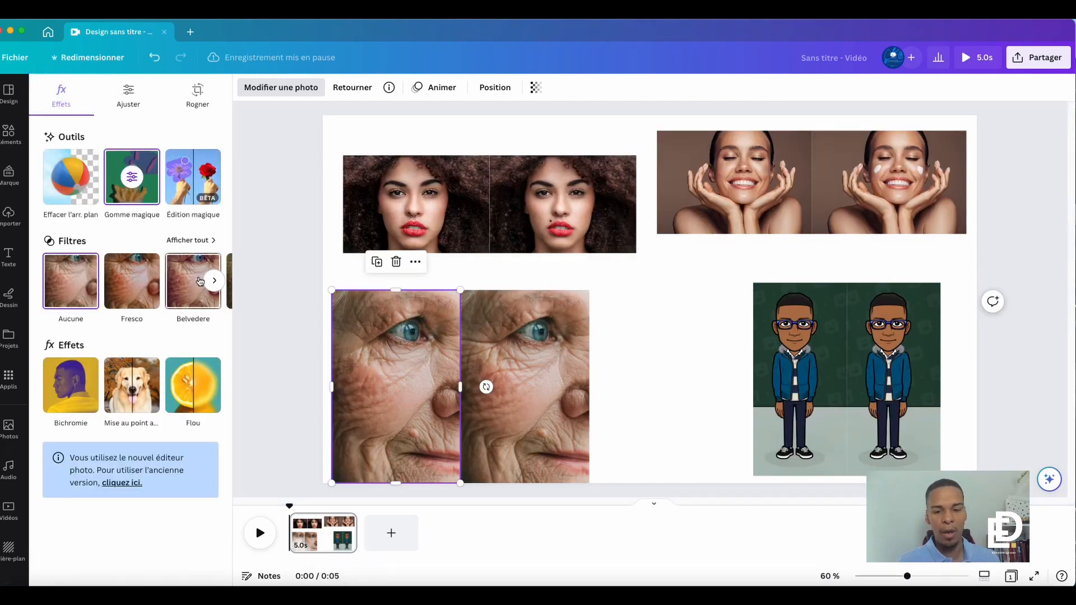
click(652, 389)
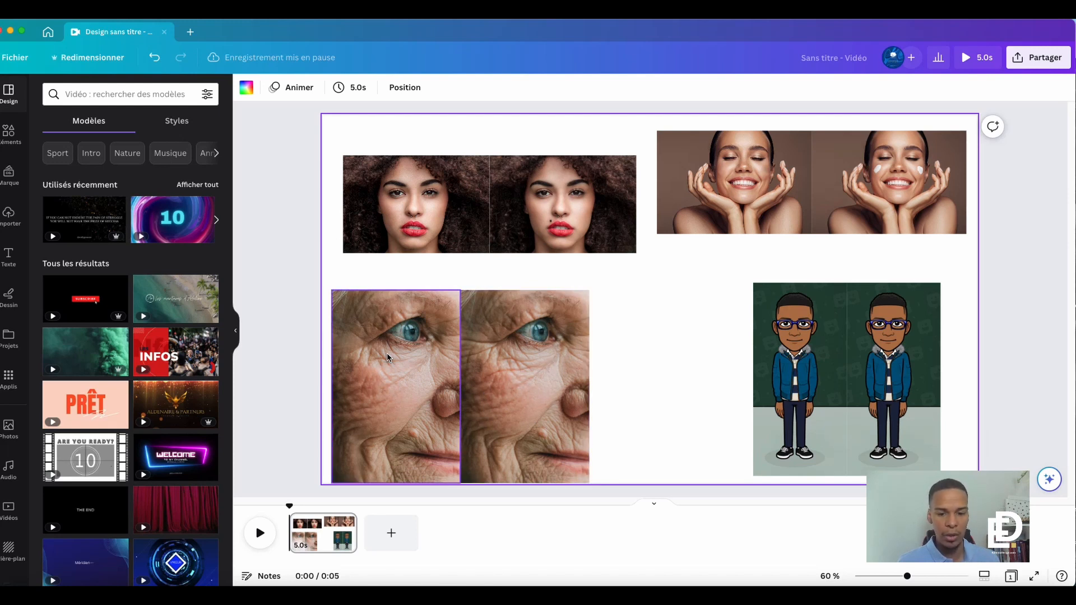
Step: Erase the laces from both shoes in the left copy of the cartoon avatar image with the Magic Eraser
click(806, 407)
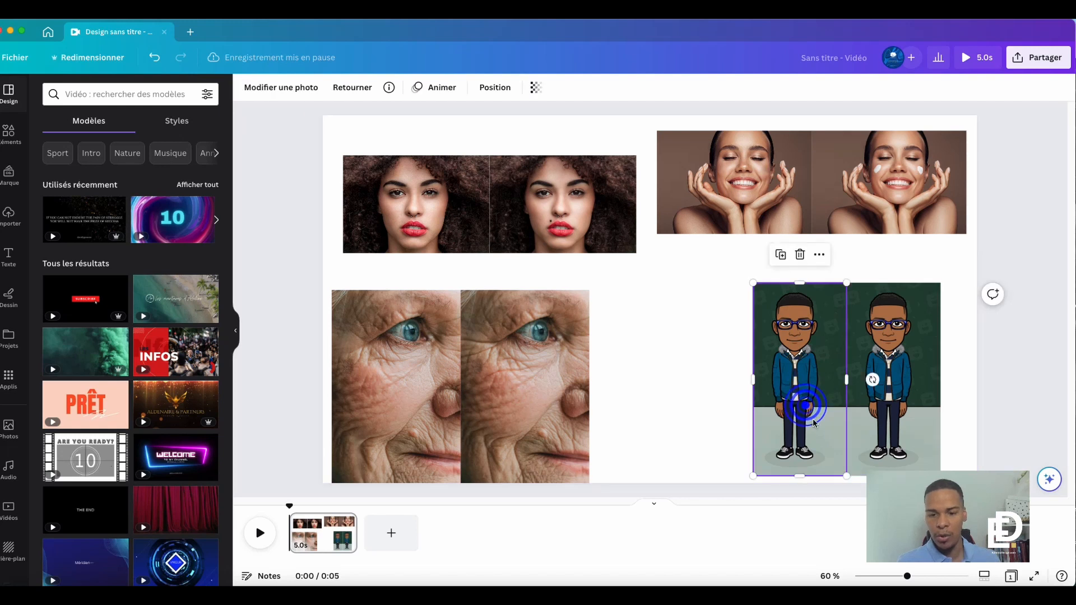
click(278, 89)
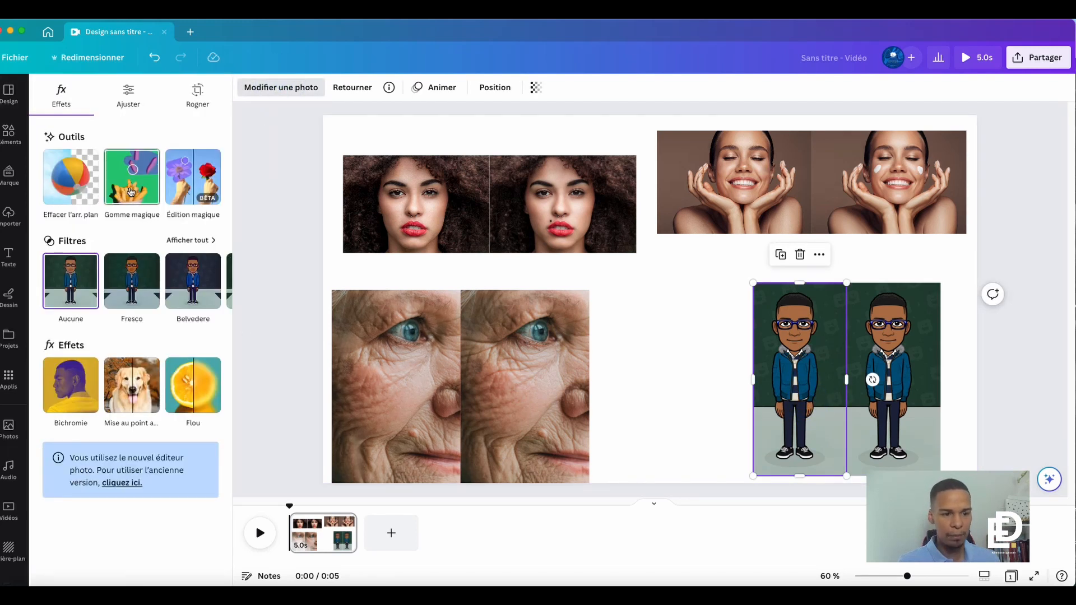
click(131, 192)
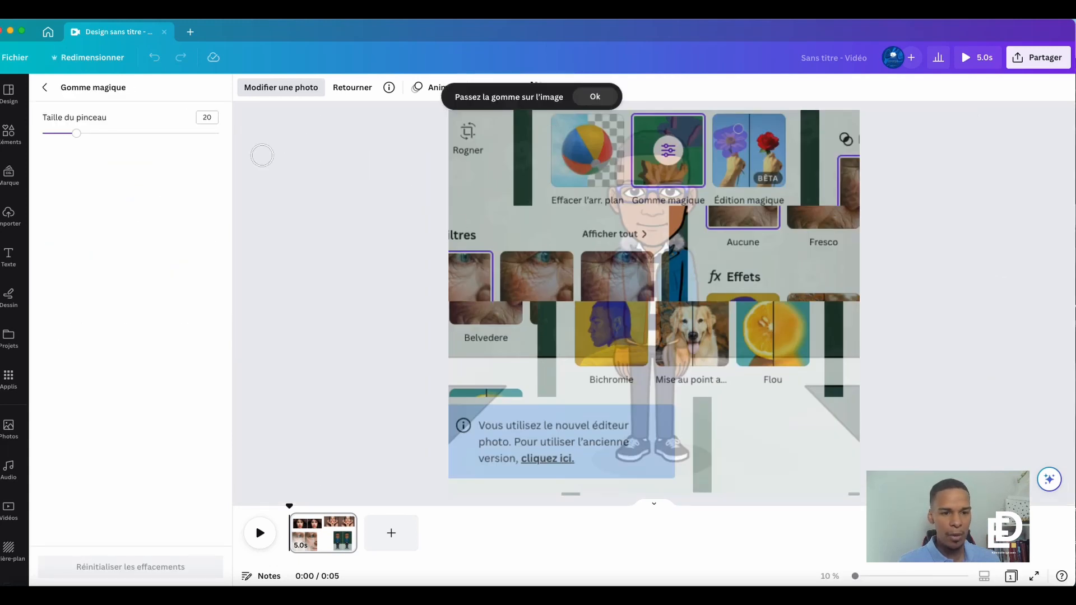
click(45, 87)
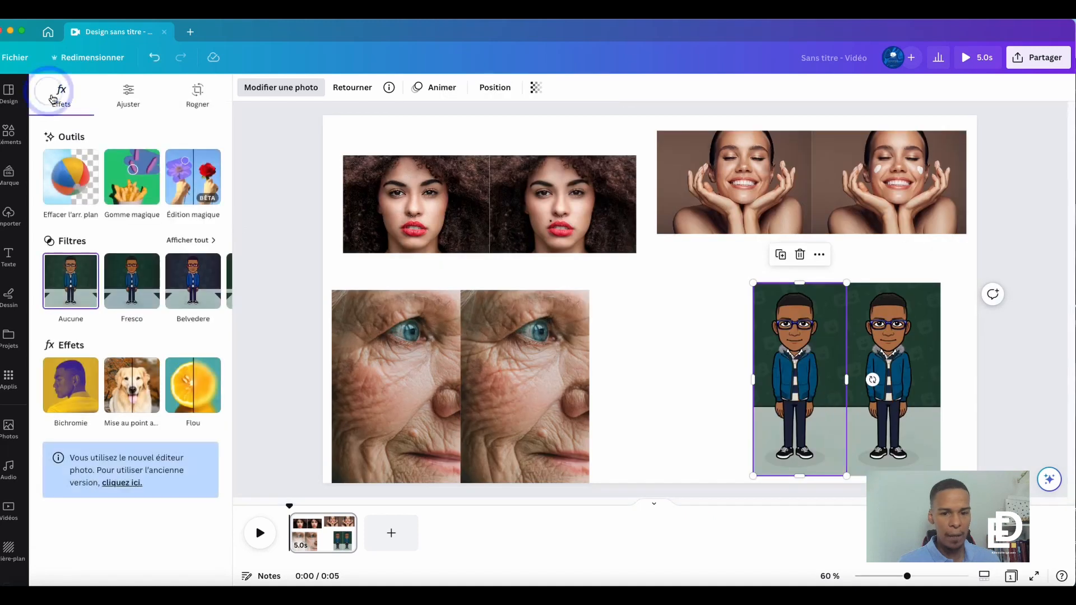
click(154, 193)
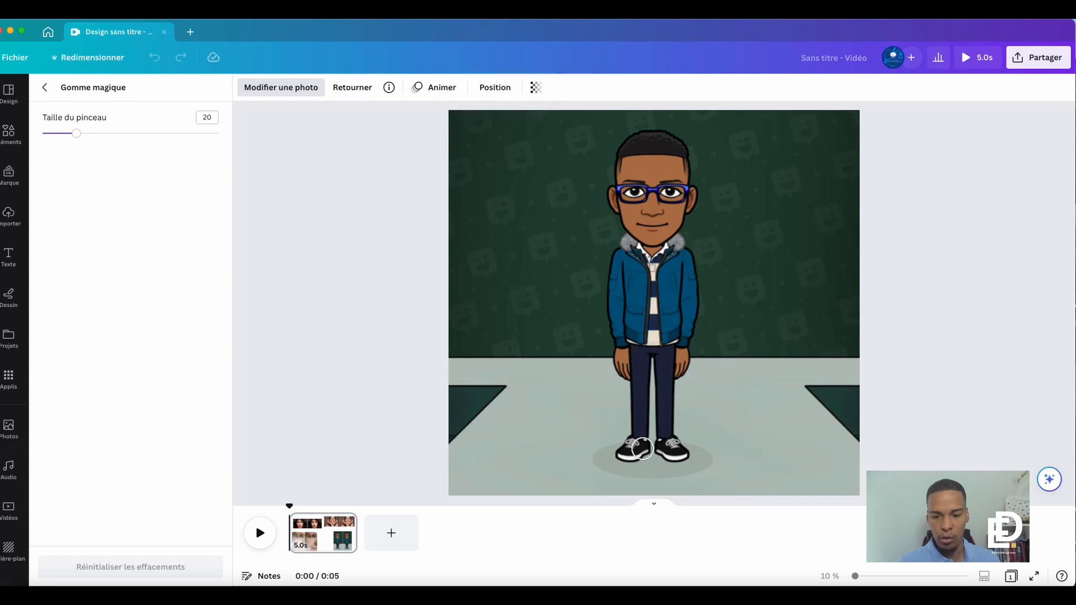
click(632, 447)
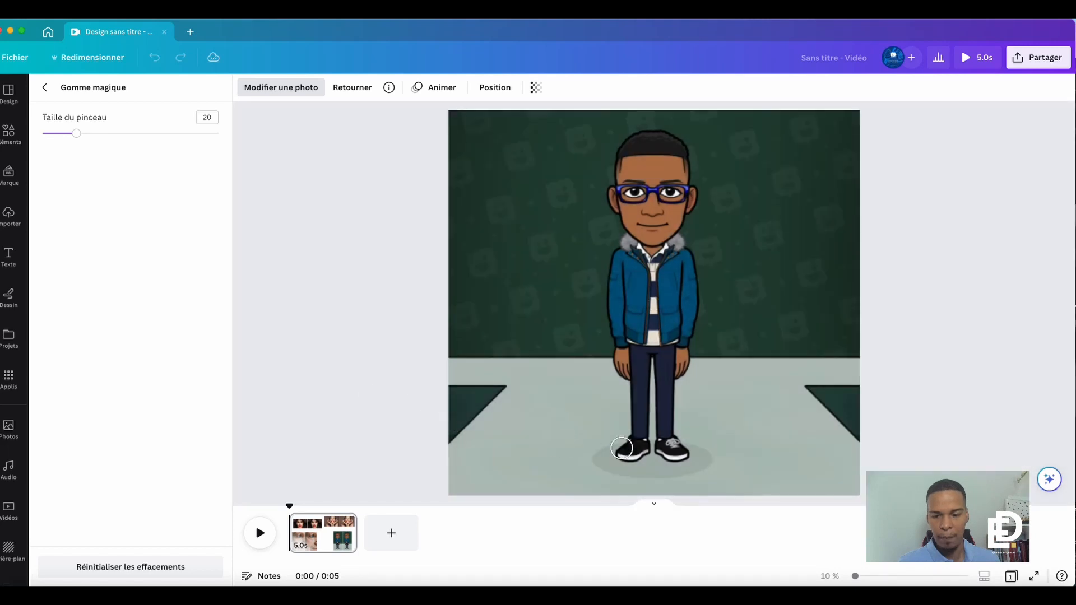
click(674, 445)
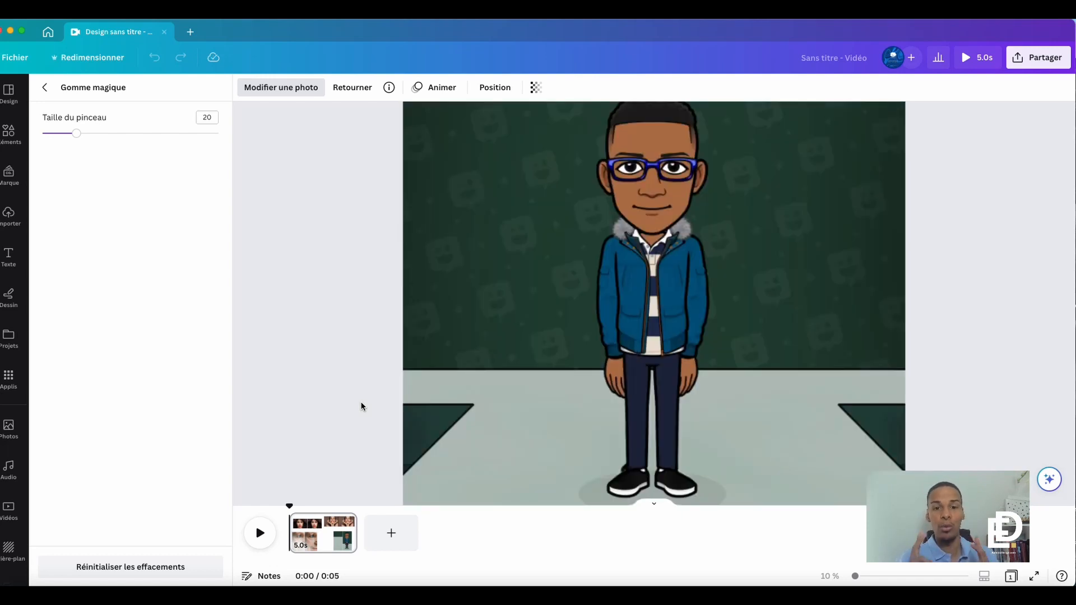
click(45, 87)
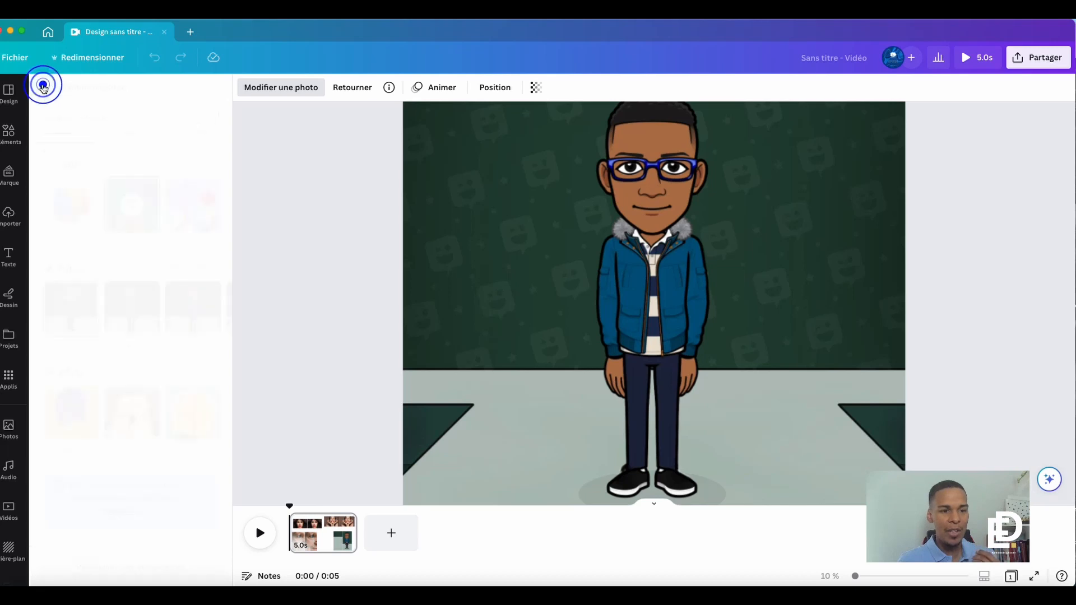